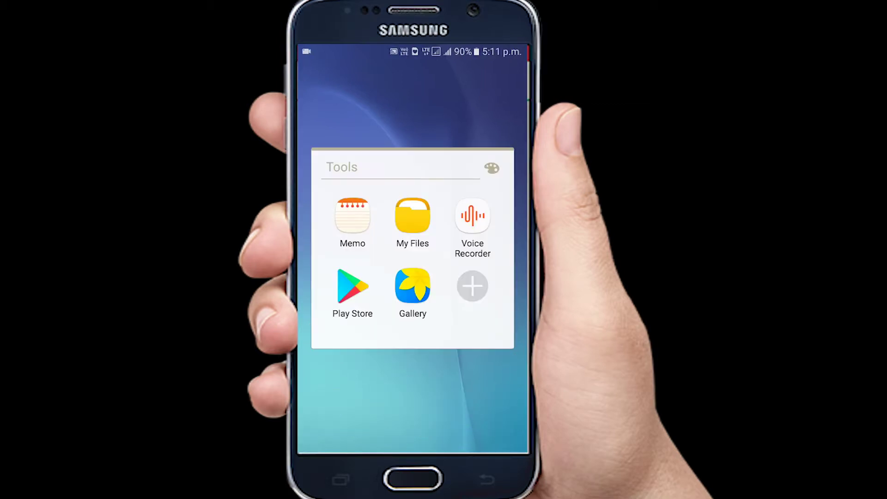
Step: Open the Play Store from the Tools folder on the home screen
click(345, 286)
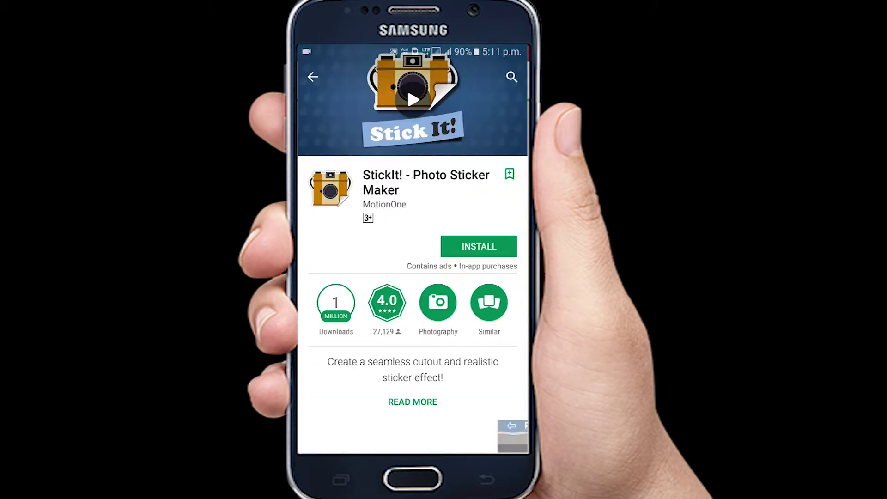
Step: Install StickIt! - Photo Sticker Maker, launch it and allow storage access
click(492, 247)
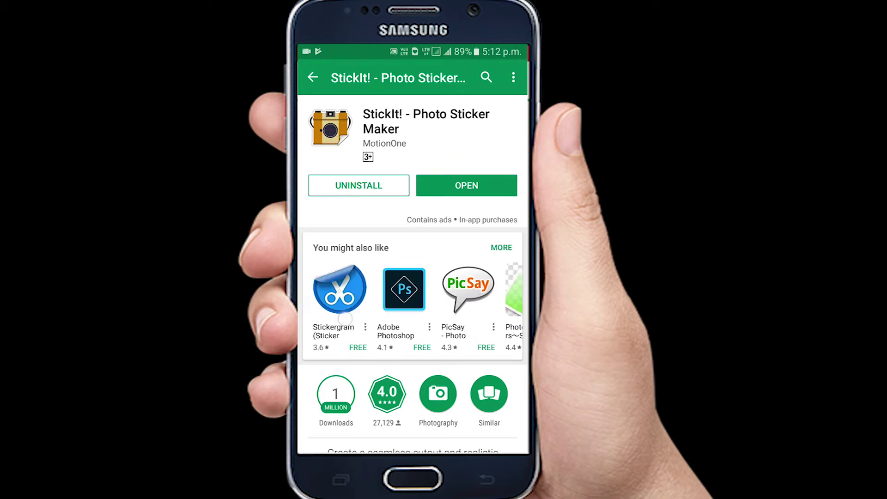
click(467, 185)
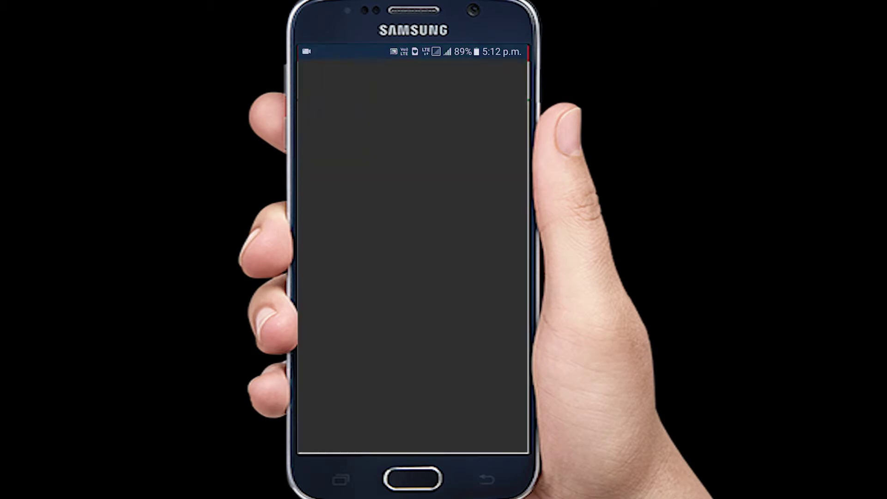
click(484, 288)
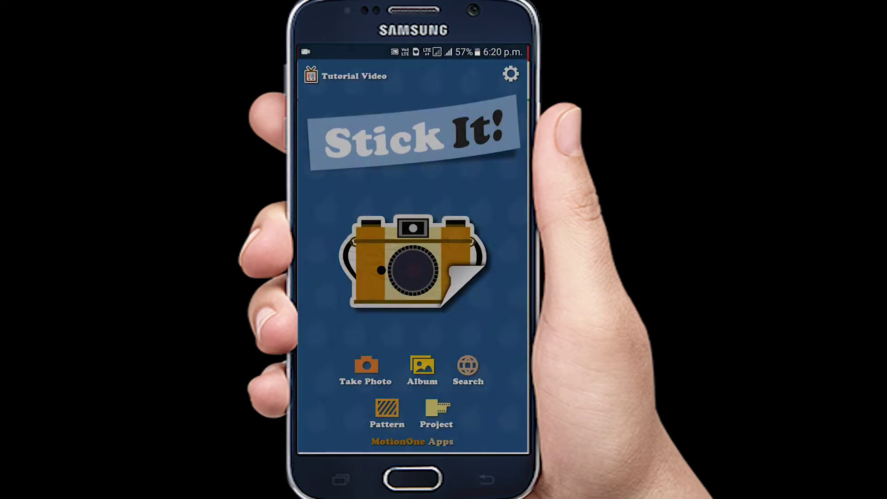
click(371, 402)
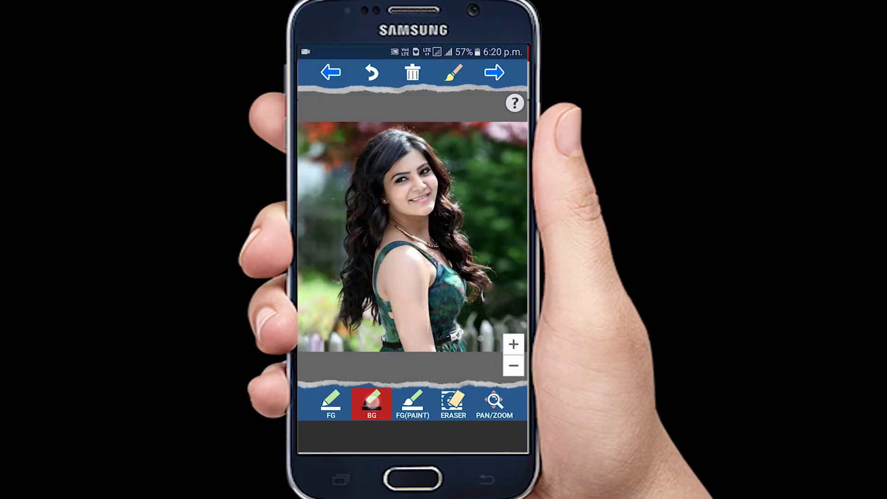
Step: Outline the background around the woman and mark her torso, shoulder and left hair as foreground
mouse_move(491, 336)
mouse_down()
mouse_move(499, 219)
mouse_move(326, 324)
mouse_move(326, 335)
mouse_up()
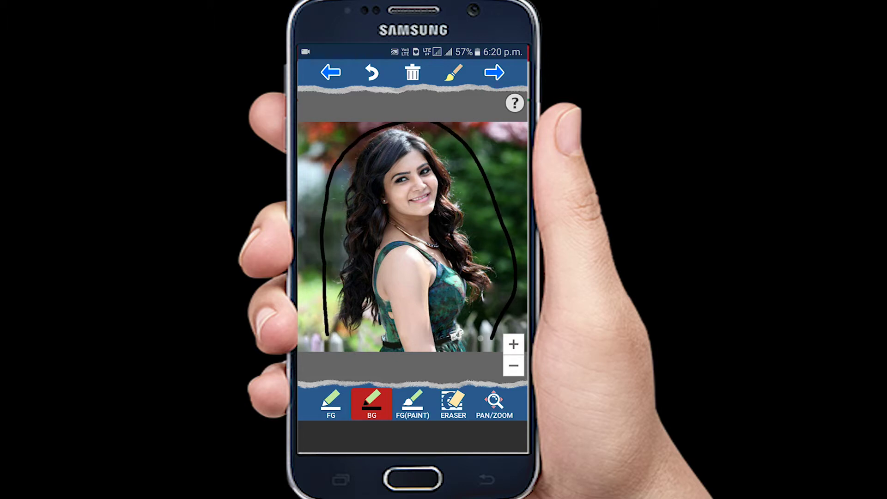
mouse_move(402, 203)
mouse_down()
mouse_move(411, 320)
mouse_move(422, 329)
mouse_up()
drag(441, 279, 441, 339)
drag(397, 251, 377, 275)
drag(382, 150, 361, 217)
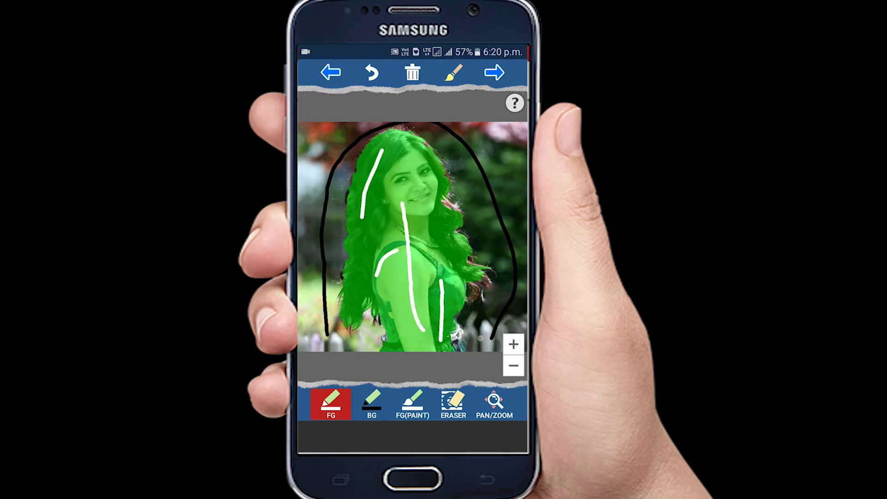
Step: Mark the remaining left and right hair strands as foreground
scroll(376, 212, up, 3)
drag(335, 178, 310, 227)
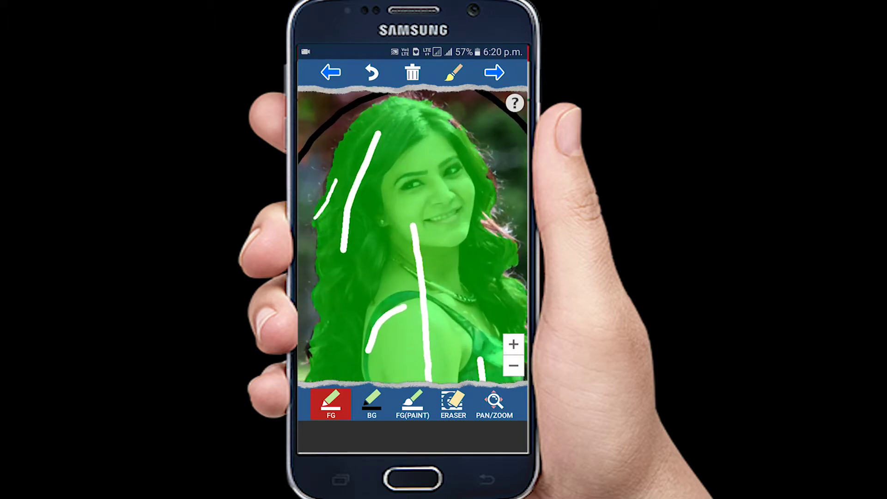
scroll(410, 190, up, 2)
drag(404, 208, 403, 174)
drag(468, 199, 486, 212)
drag(507, 280, 516, 297)
scroll(412, 236, down, 2)
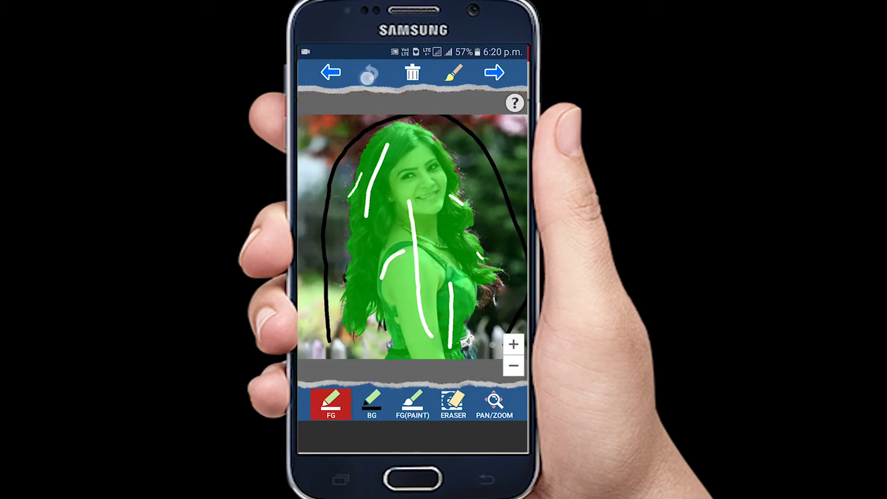
mouse_move(479, 257)
mouse_down()
mouse_move(493, 287)
mouse_move(504, 290)
mouse_move(497, 286)
mouse_up()
Step: Touch up the hair marks, undo a stray one, and continue while skipping the Edge Refiner
click(372, 72)
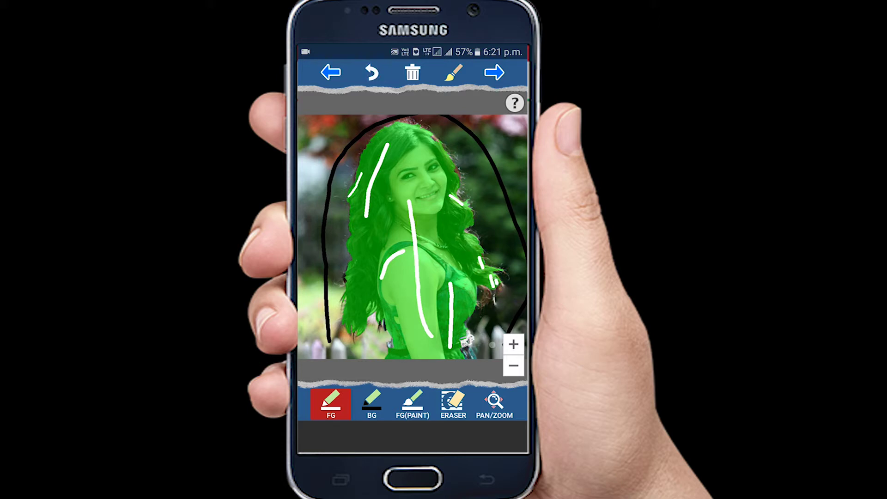
click(372, 72)
click(432, 140)
drag(357, 267, 349, 275)
scroll(388, 320, up, 5)
drag(386, 321, 381, 336)
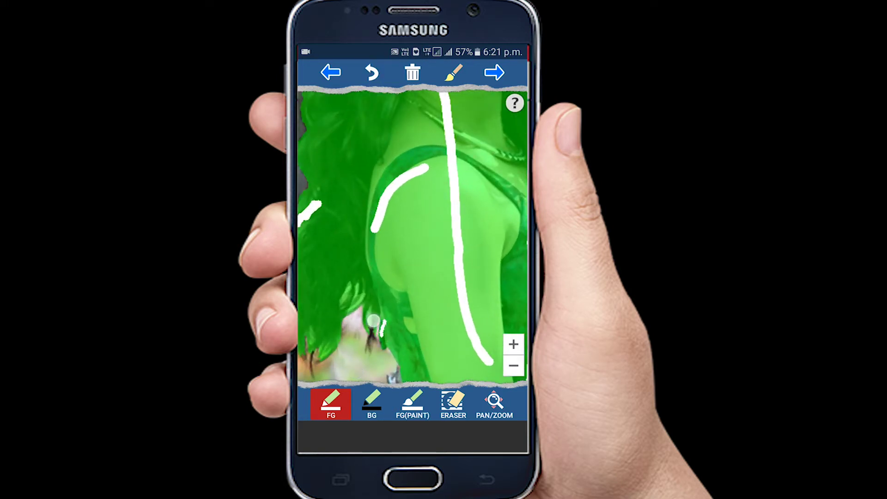
scroll(412, 236, down, 3)
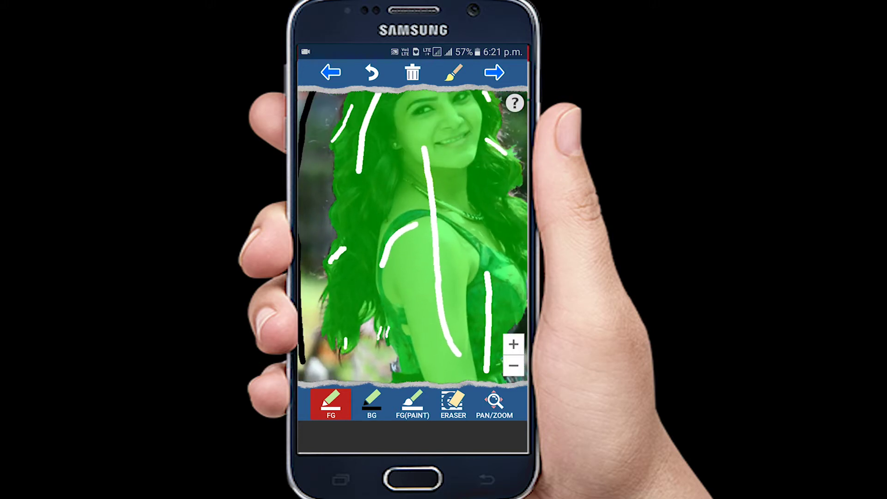
scroll(408, 230, down, 3)
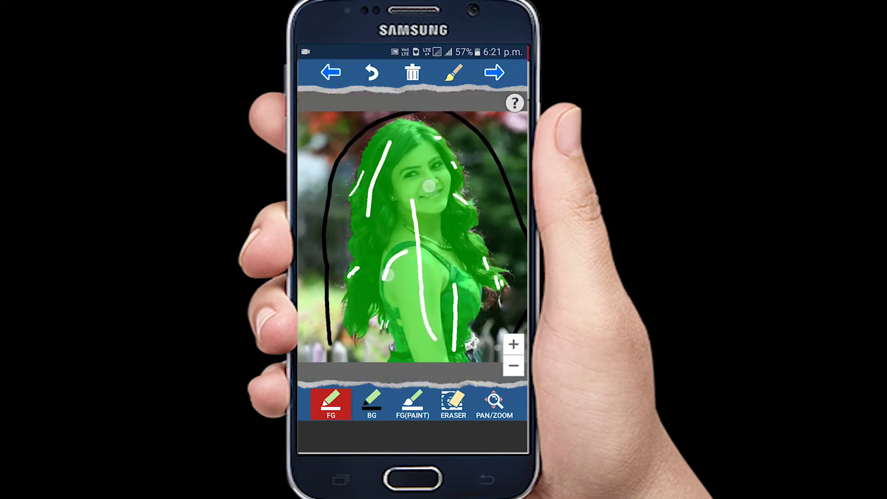
click(331, 398)
click(494, 73)
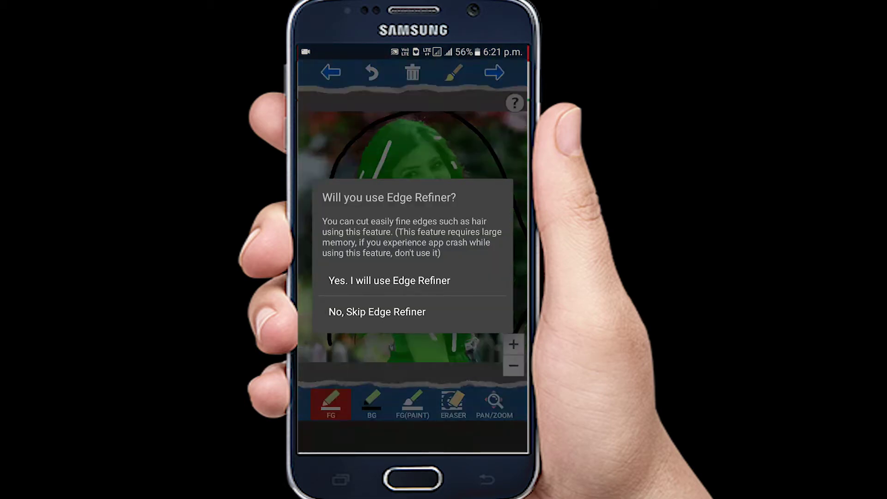
click(422, 281)
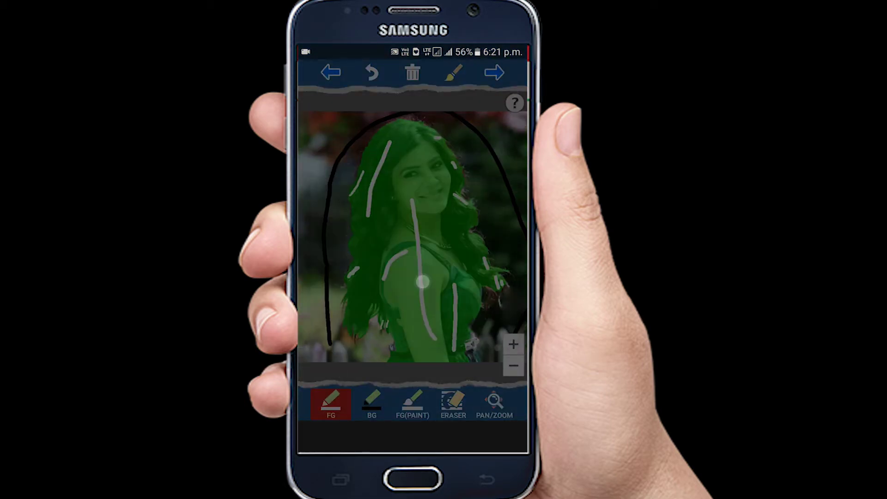
Step: Try the white-outlined sticker style on the cut-out woman
click(491, 72)
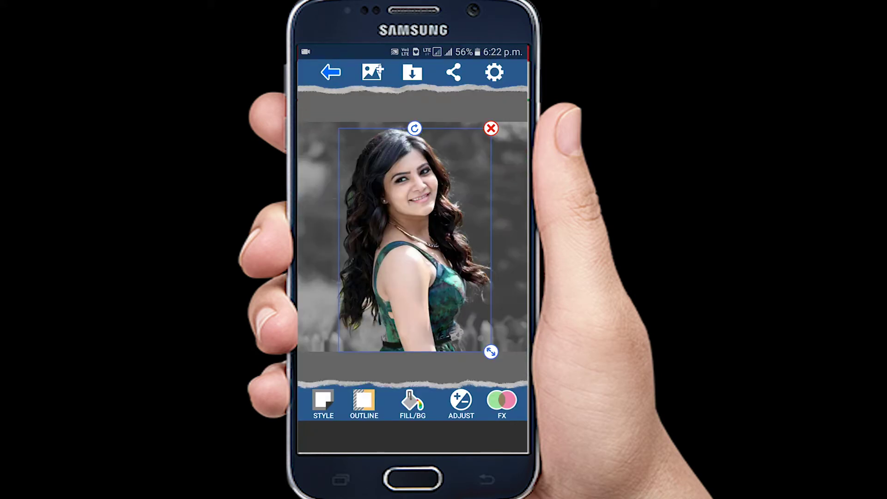
click(323, 402)
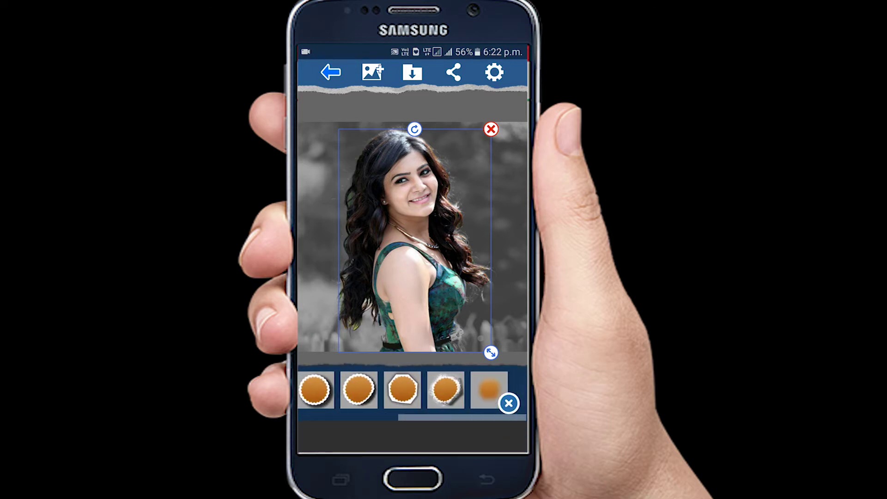
scroll(412, 391, left, 5)
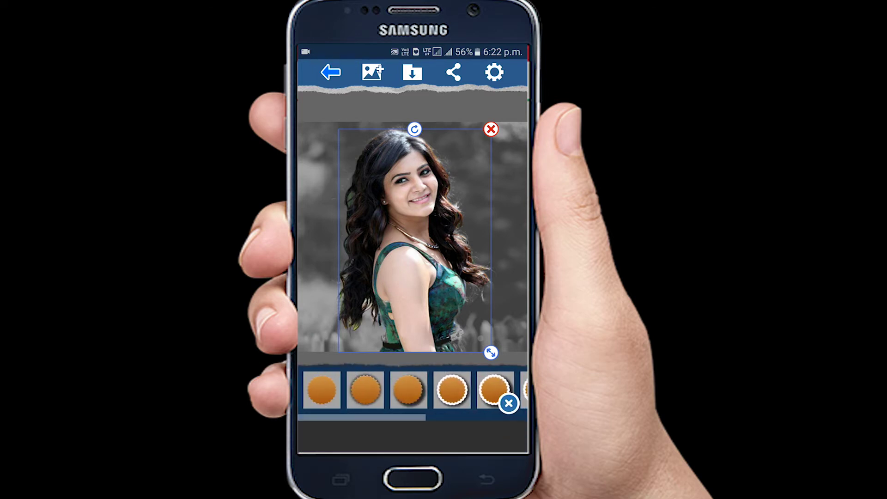
click(452, 390)
click(509, 403)
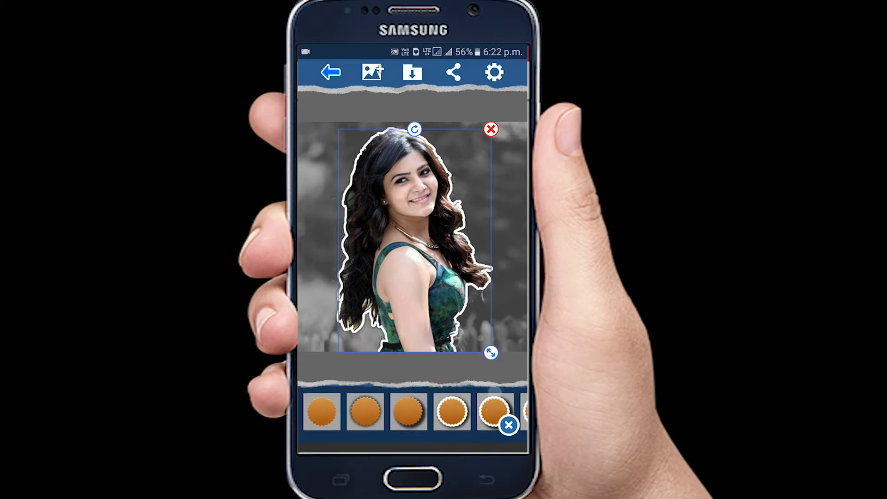
Step: Revert to the plain style without outline and bring up the background fill options
click(323, 402)
click(321, 391)
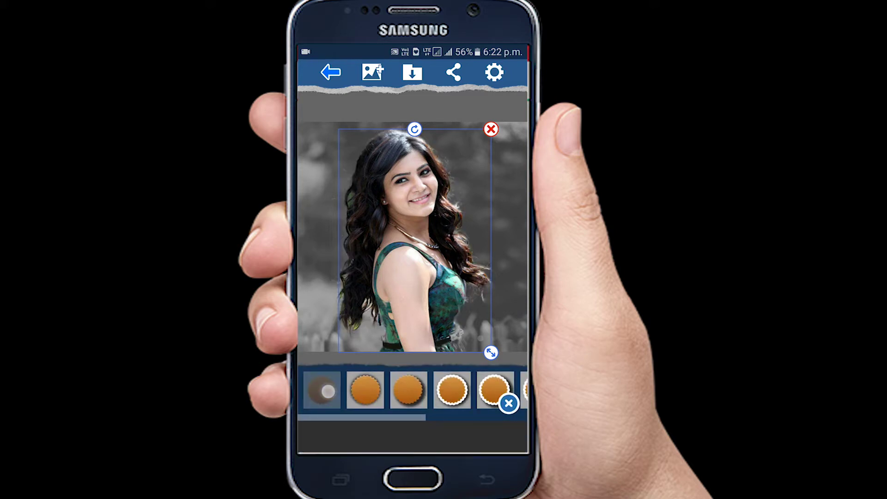
click(509, 402)
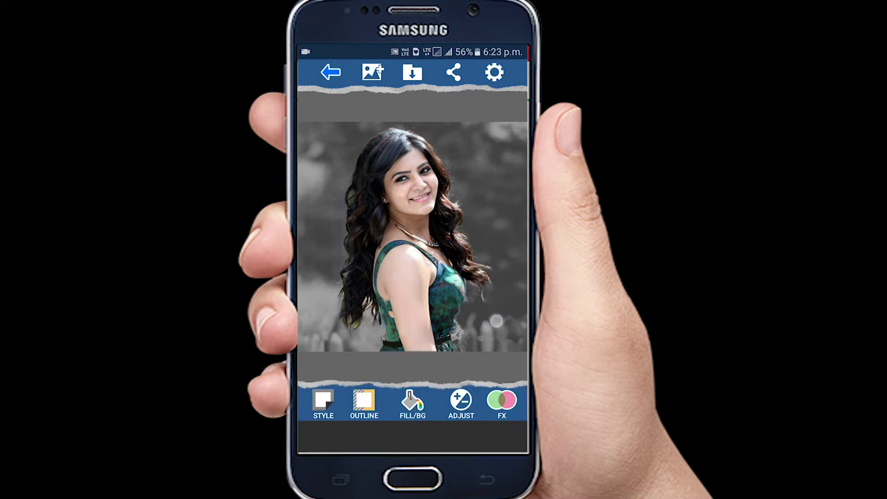
click(412, 403)
click(486, 321)
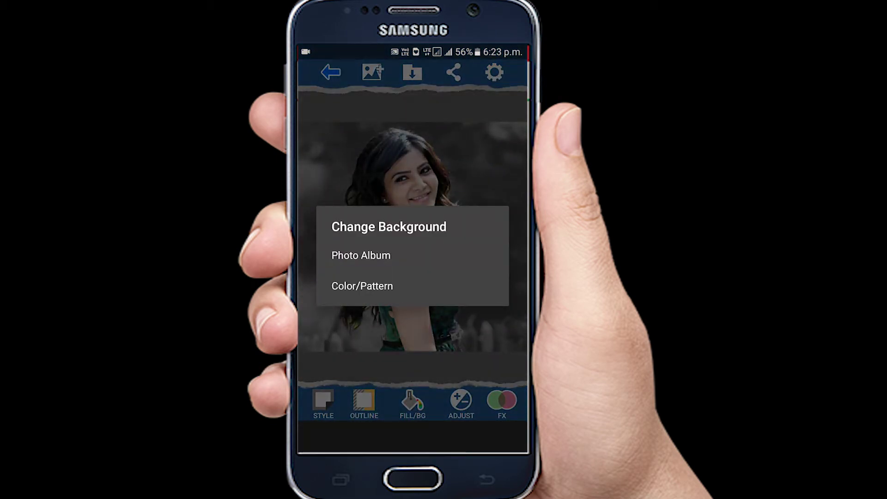
Step: Set the sunset flower-field album photo as the background and select the woman
click(361, 255)
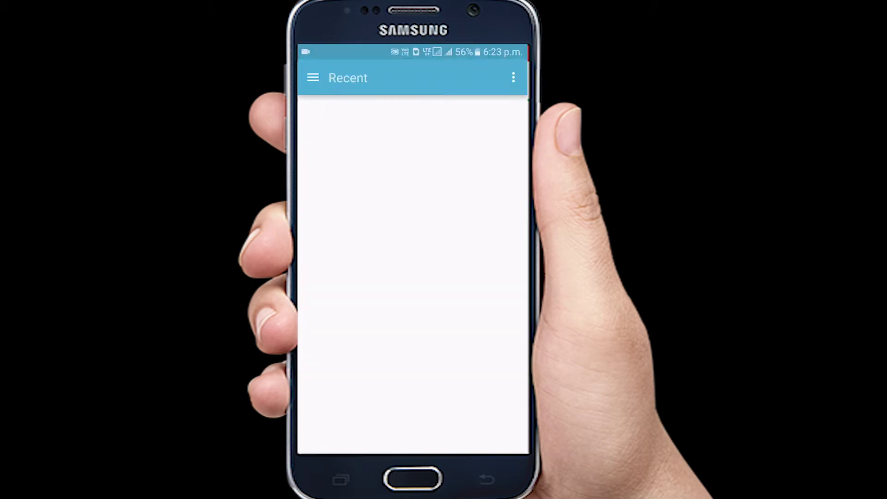
click(355, 259)
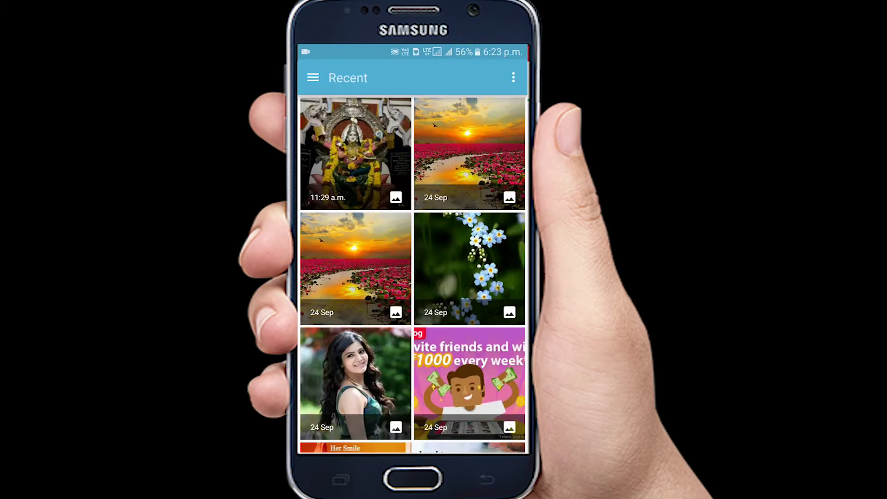
click(493, 231)
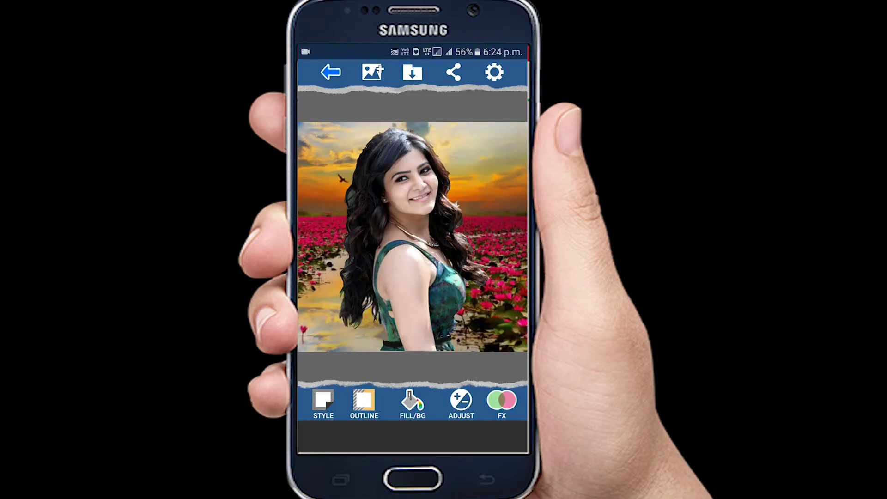
click(403, 249)
Step: Dismiss the woman's layer options and nudge her slightly lower
drag(401, 266, 395, 258)
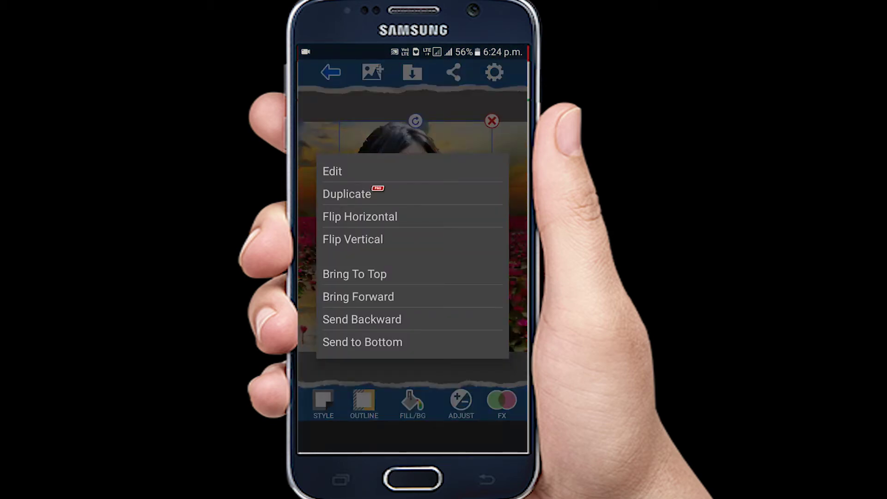
click(411, 273)
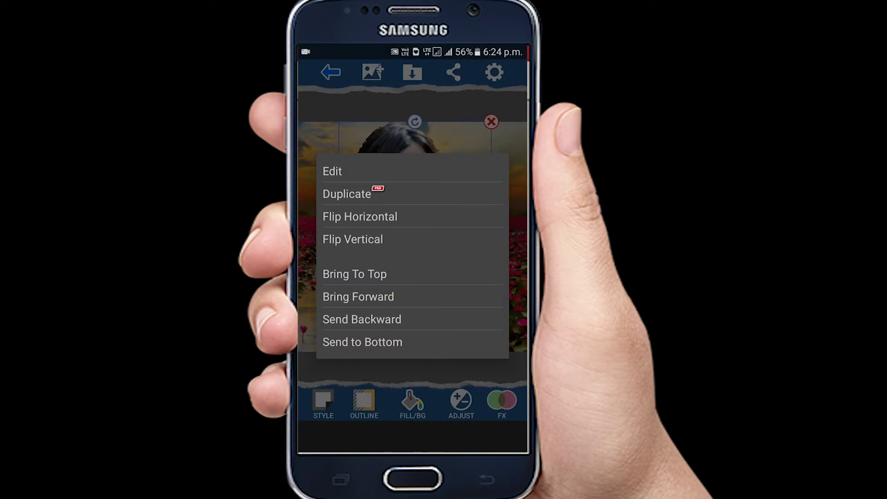
click(516, 291)
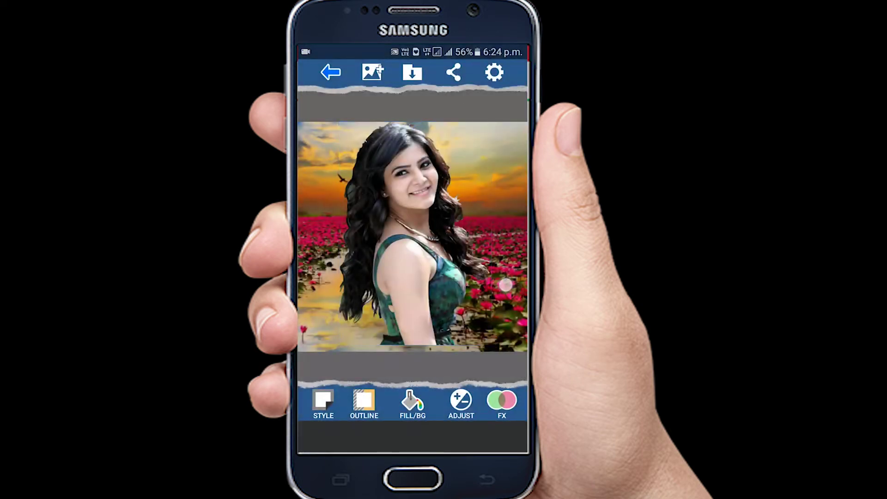
click(413, 258)
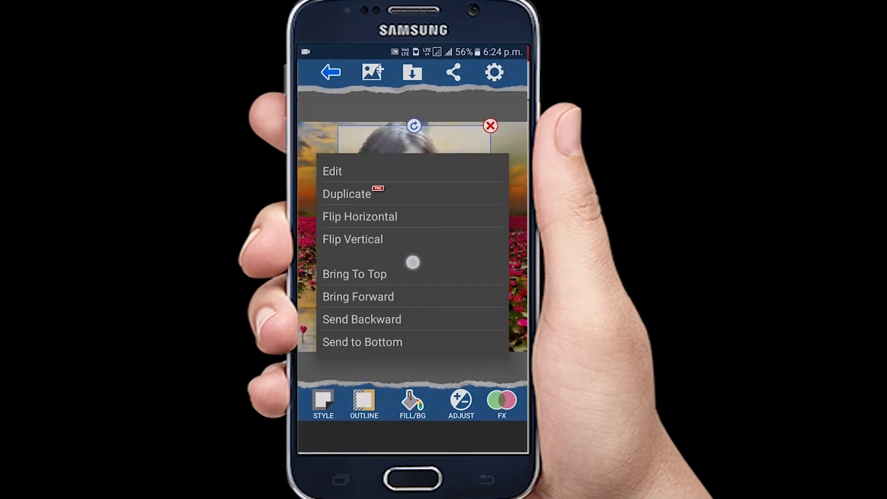
click(412, 267)
mouse_move(437, 202)
mouse_down()
mouse_move(436, 211)
mouse_move(439, 196)
mouse_up()
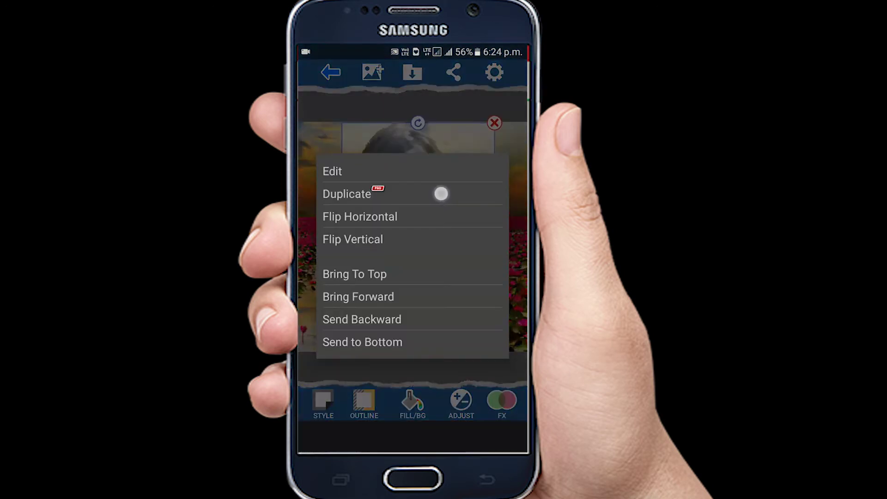
drag(447, 299, 446, 307)
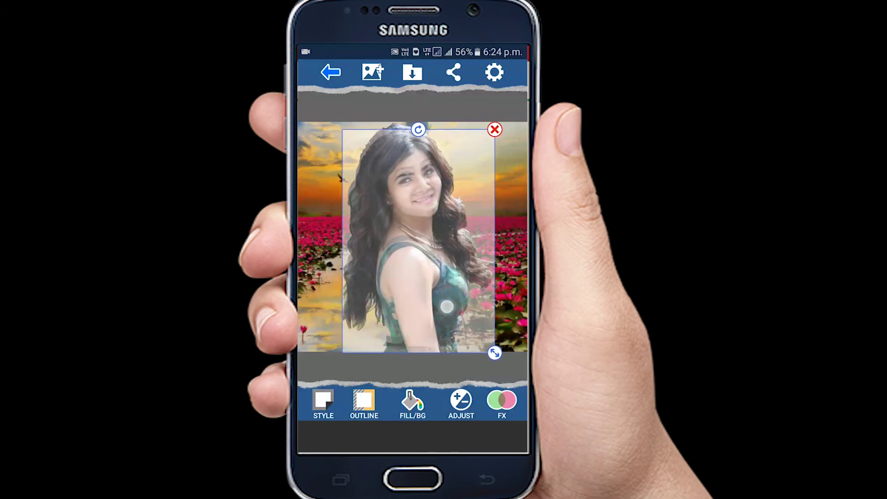
click(517, 264)
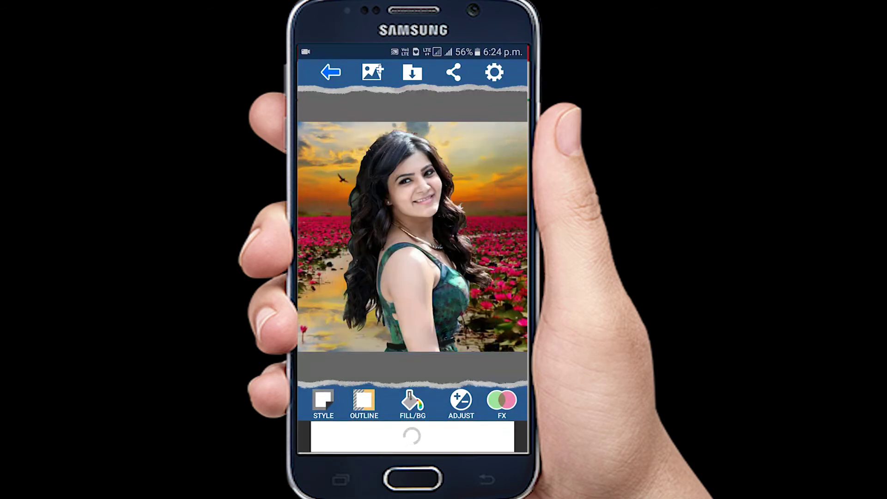
Step: Move the woman to the left side of the picture and deselect her
drag(394, 289, 374, 284)
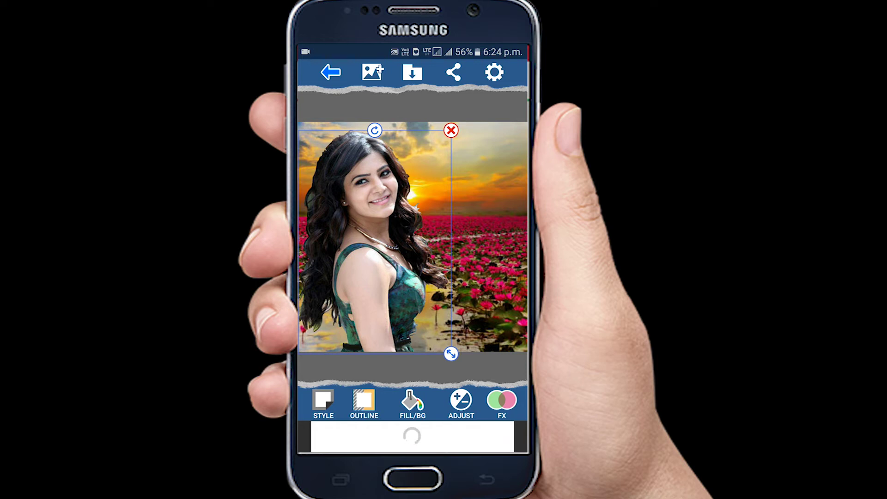
click(500, 257)
click(372, 72)
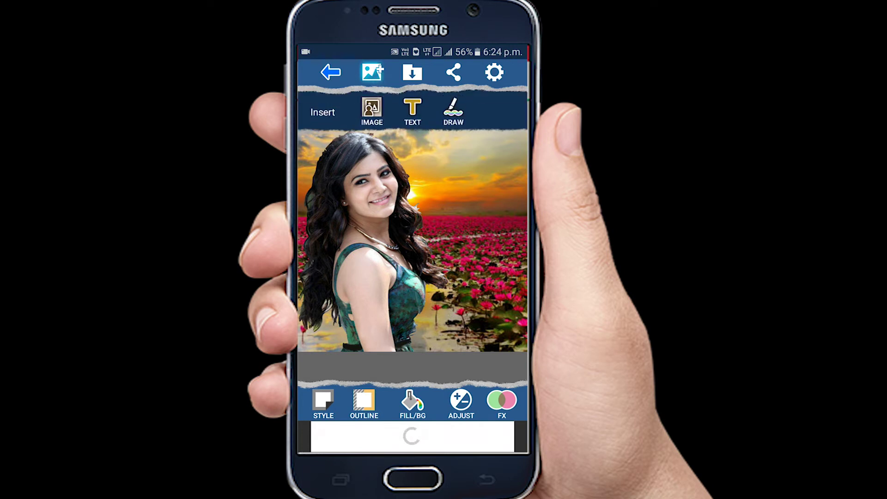
Step: Insert the goddess temple photo, shrink it and place it at the lower right
click(372, 111)
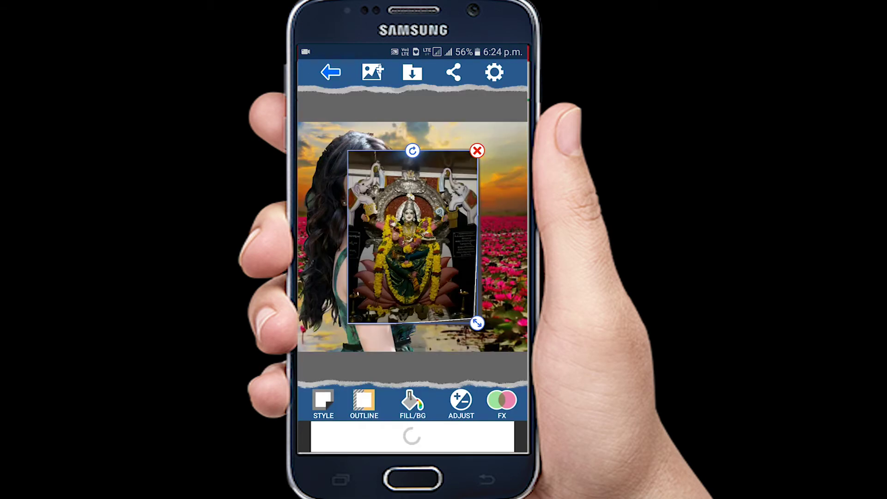
drag(477, 324, 450, 287)
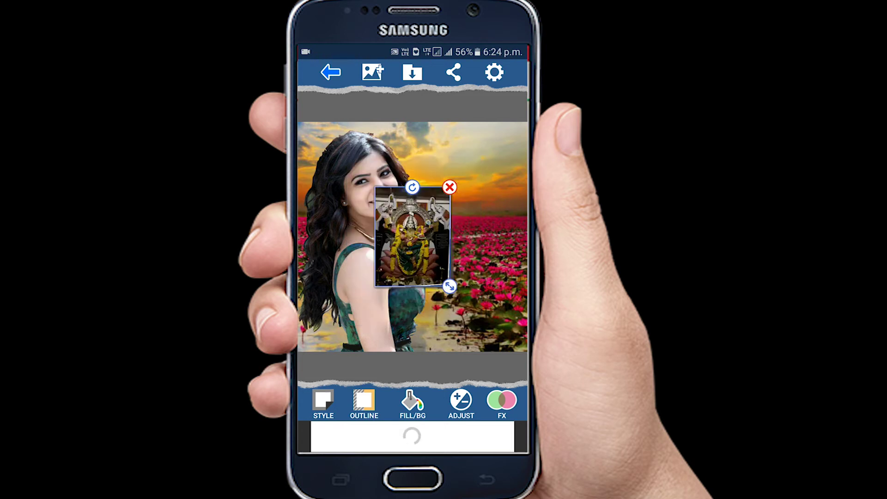
drag(416, 237, 491, 286)
mouse_move(521, 336)
mouse_down()
mouse_move(498, 309)
mouse_move(518, 325)
mouse_up()
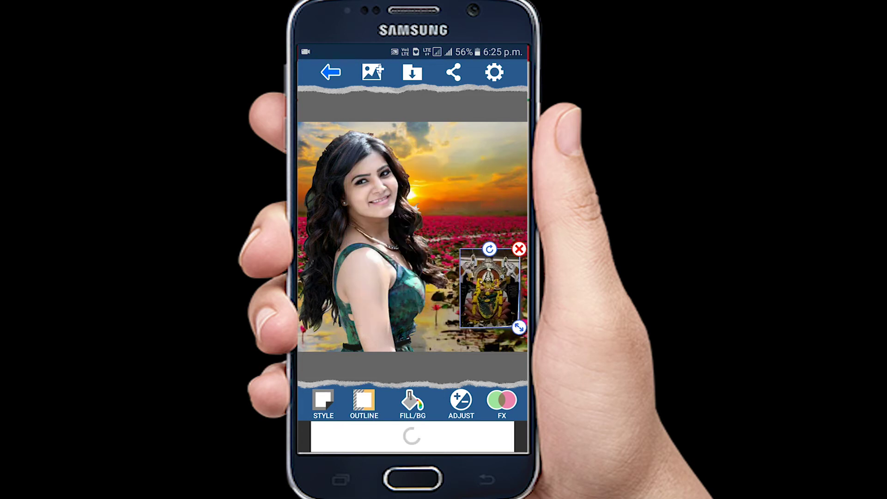
click(373, 72)
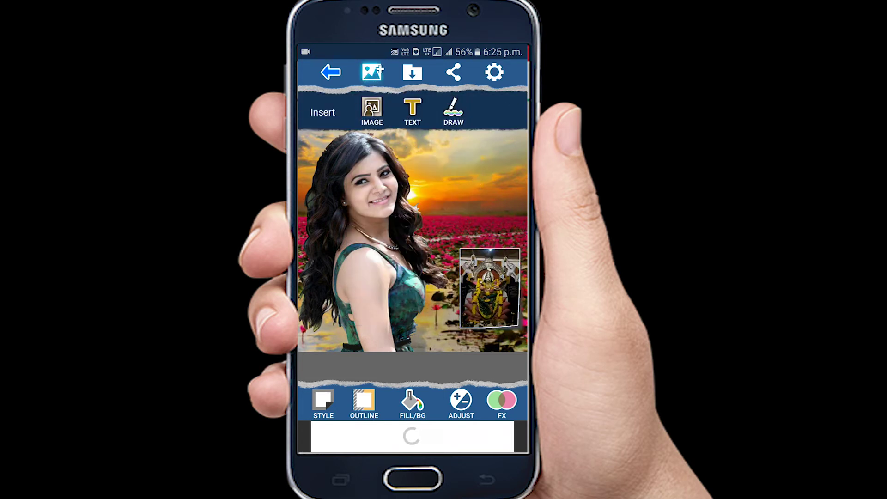
Step: Add 'HAPPY DASARA' text, resized to two lines at the upper right
click(412, 109)
text(HAPPY DASARA)
click(488, 255)
drag(507, 237, 476, 189)
Step: Give the text a bolder outlined style and adjust its outline thickness
click(323, 401)
click(507, 406)
click(323, 401)
click(451, 390)
click(507, 406)
click(364, 401)
drag(411, 360, 405, 361)
click(508, 402)
Step: Colour the text red and fade it by lowering its opacity
click(413, 402)
click(484, 324)
click(461, 401)
click(483, 321)
drag(481, 401, 421, 401)
click(508, 403)
Step: Attempt a filter on the text, deselect it, and save the whole composition as an image
click(502, 402)
click(484, 324)
click(509, 402)
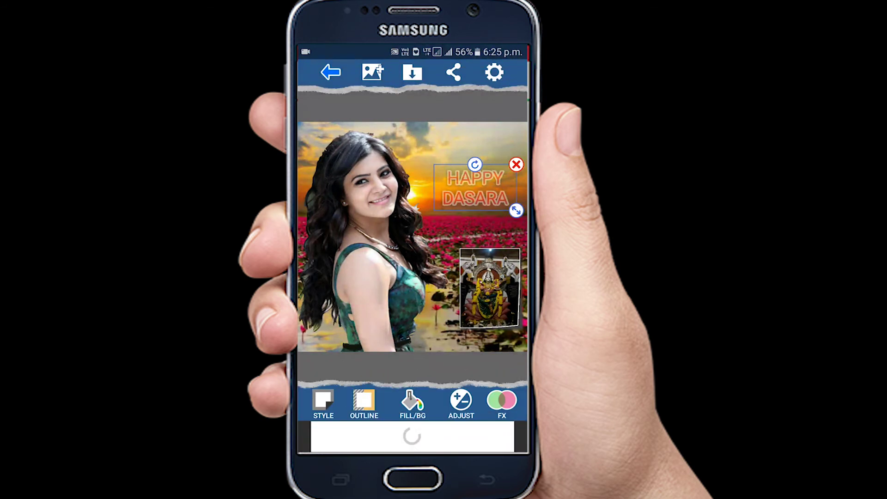
click(411, 402)
click(446, 346)
click(381, 263)
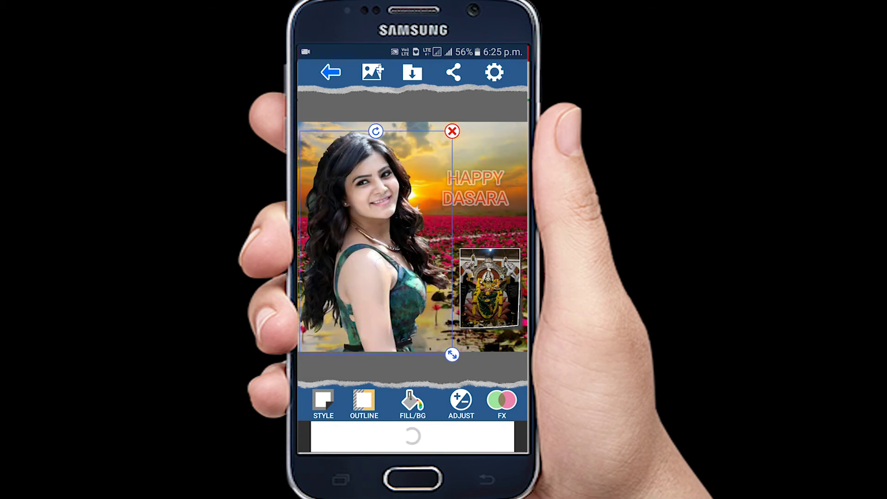
click(412, 73)
click(351, 111)
Step: Confirm saving the image and check the save folder in settings without changing it
click(485, 274)
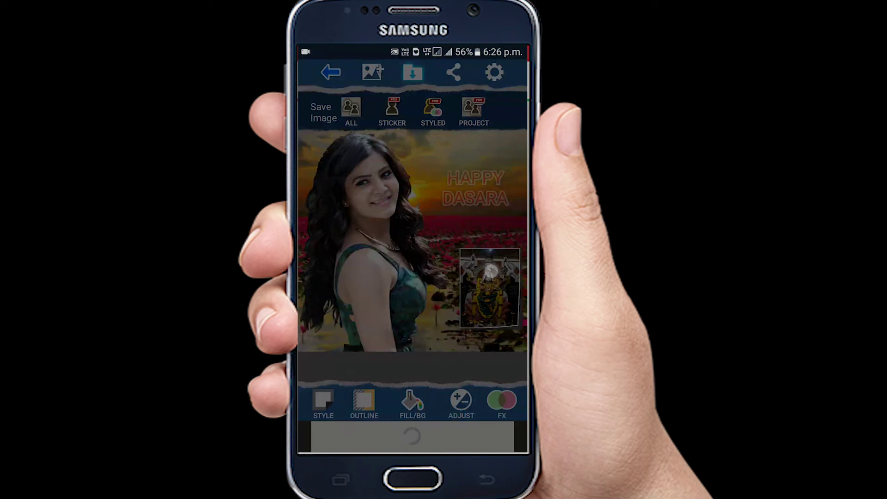
click(493, 72)
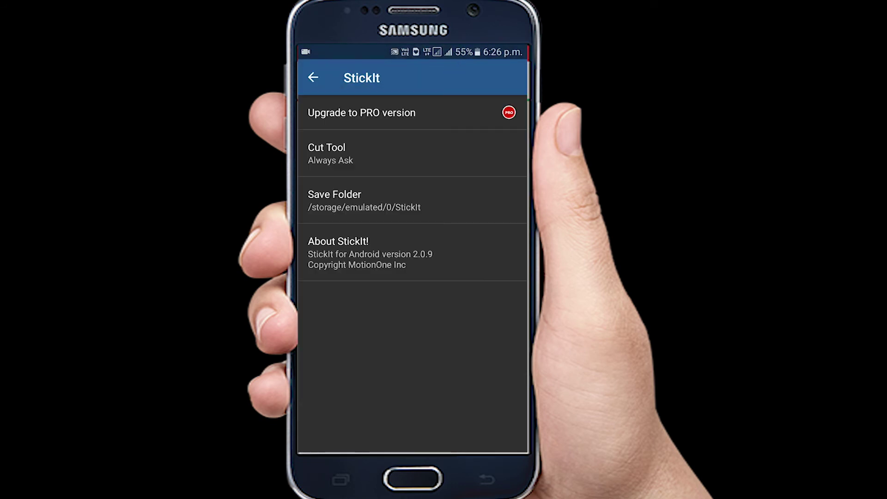
click(459, 194)
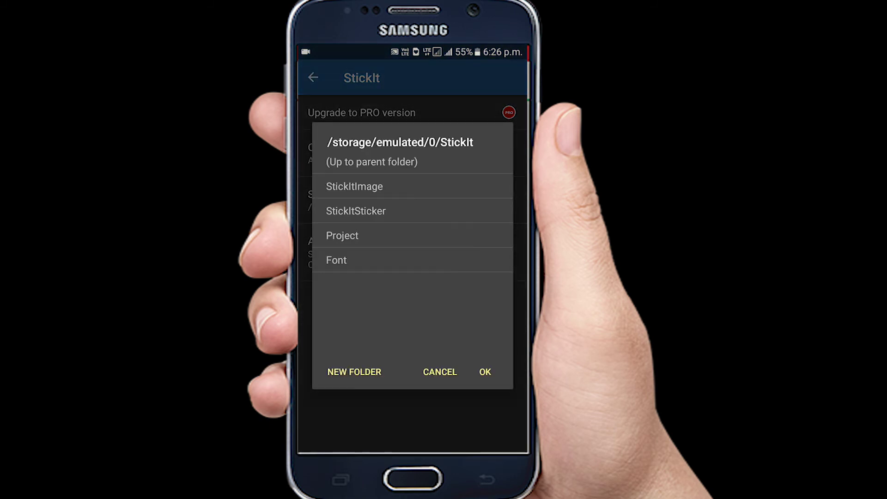
click(440, 371)
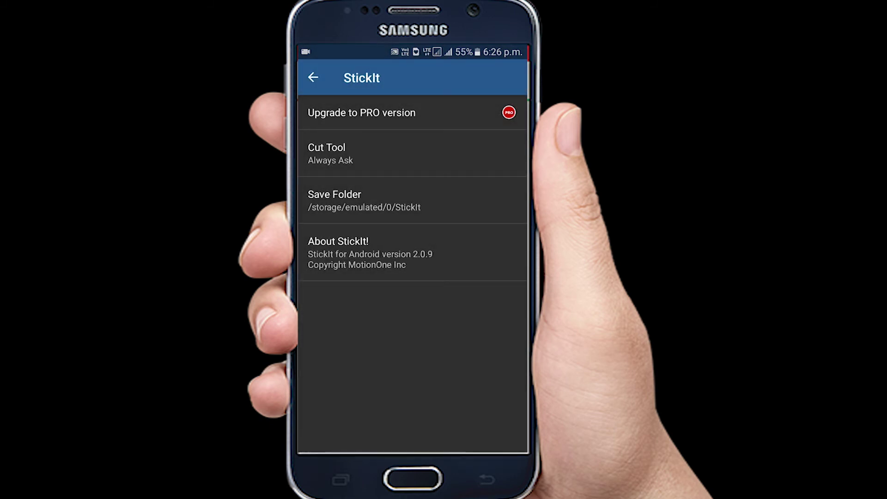
click(313, 78)
Step: Share the edited image to the chosen WhatsApp chat
click(453, 72)
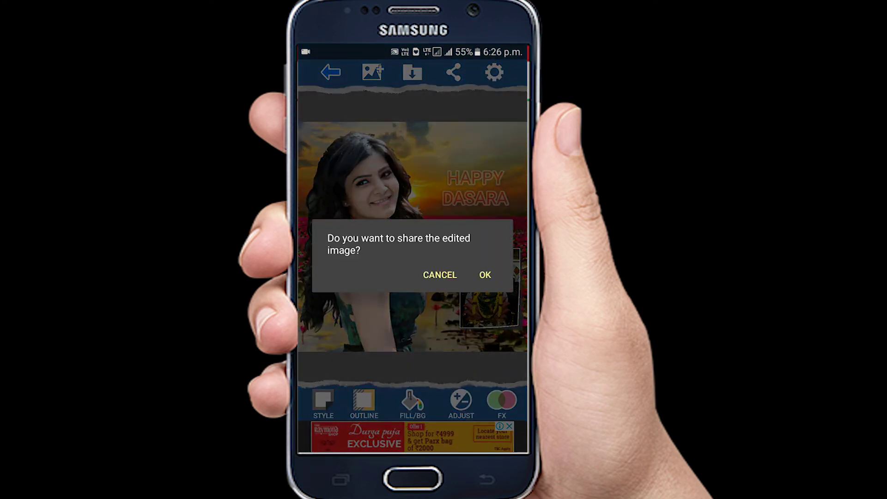
click(485, 274)
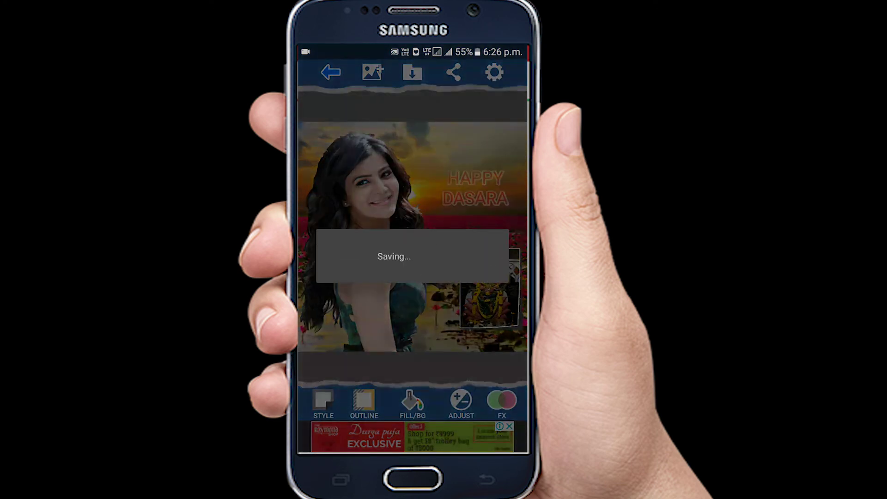
click(385, 326)
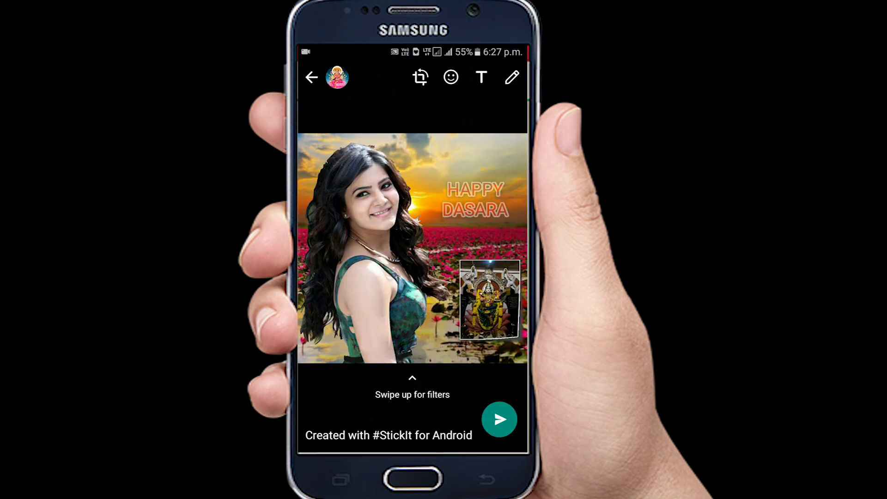
Step: Replace the default caption with 'Happy dasara' and send the picture
click(465, 435)
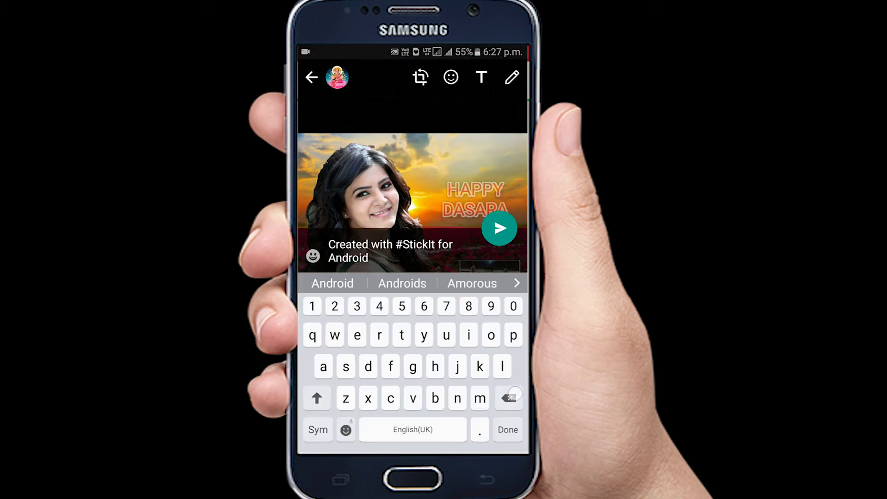
key(BackSpace)
key(BackSpace)
key(BackSpace)
key(BackSpace)
key(BackSpace)
key(BackSpace)
text(Happy dasat)
key(BackSpace)
text(r)
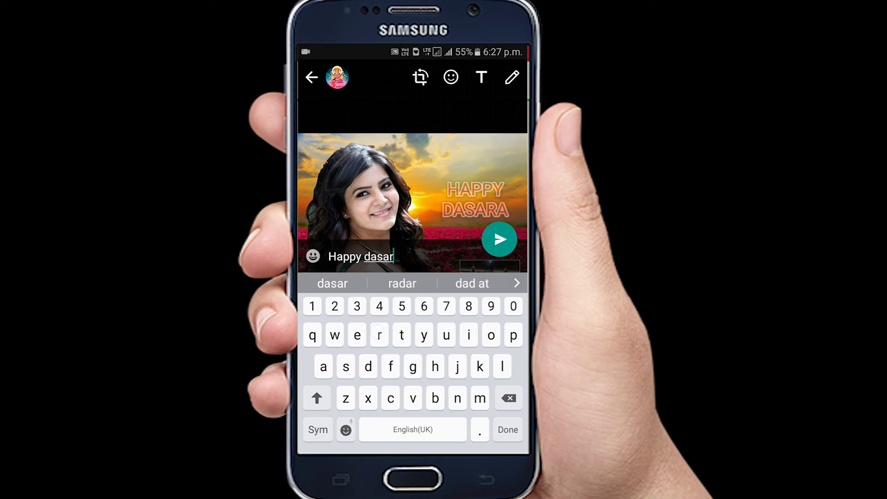
text(a)
click(508, 429)
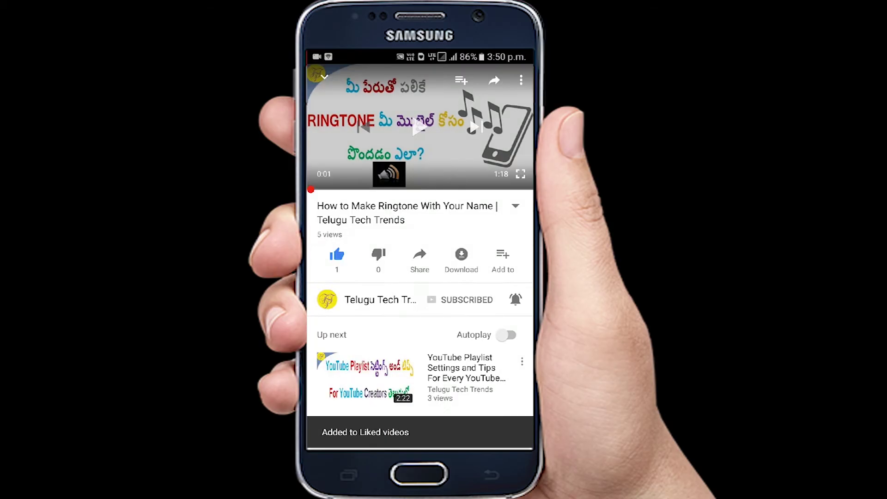
Step: Post the comment 'Nice video' on the ringtone video
scroll(420, 300, down, 5)
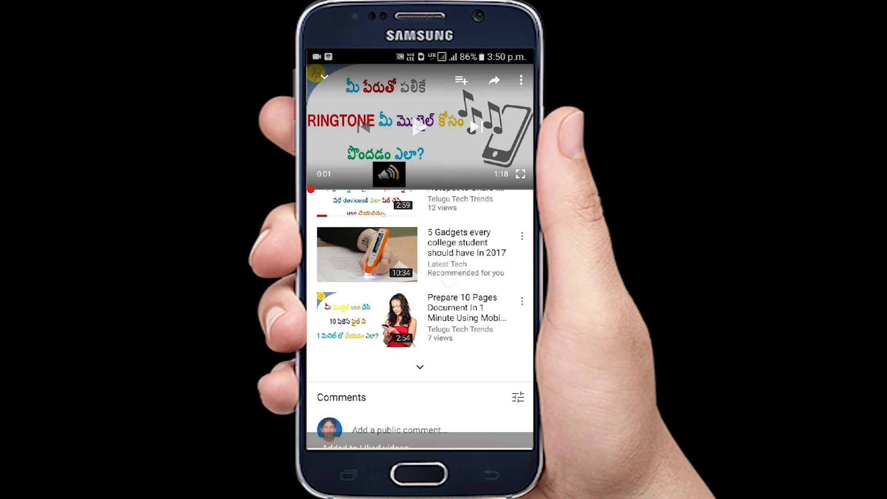
text(Nice video)
click(515, 253)
Step: Subscribe to Telugu Tech Trends and turn on all notifications
scroll(420, 300, up, 5)
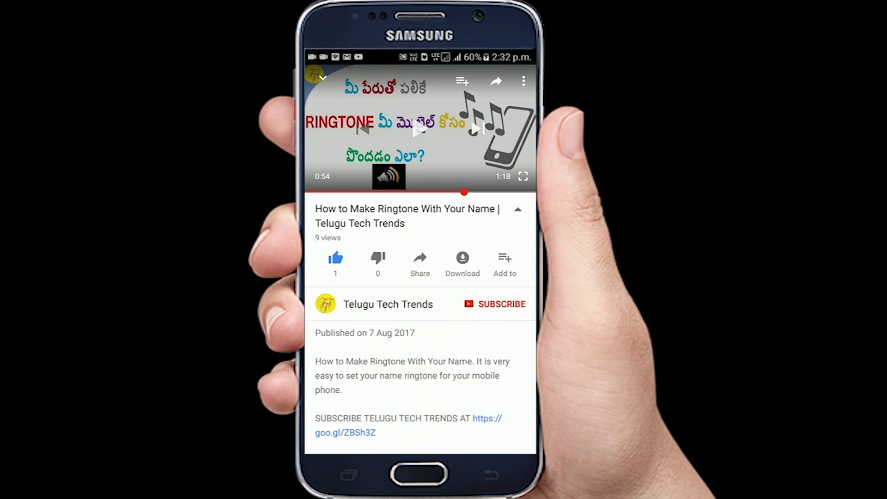
click(476, 305)
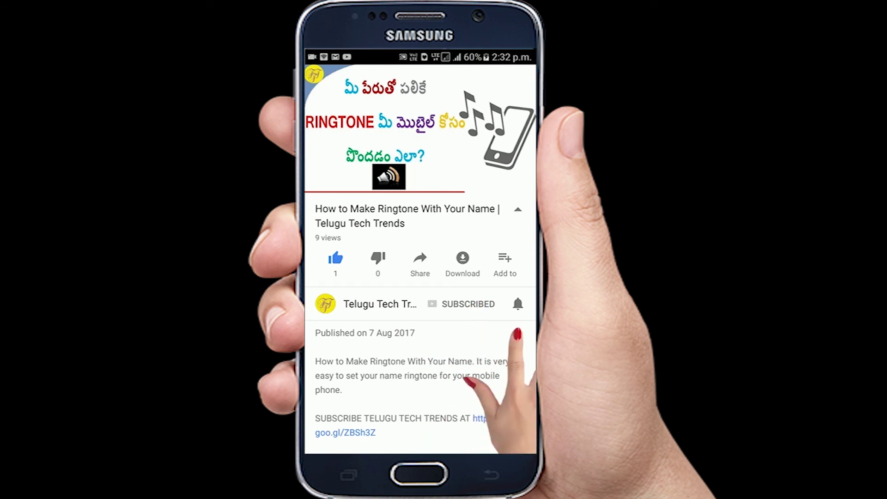
click(518, 304)
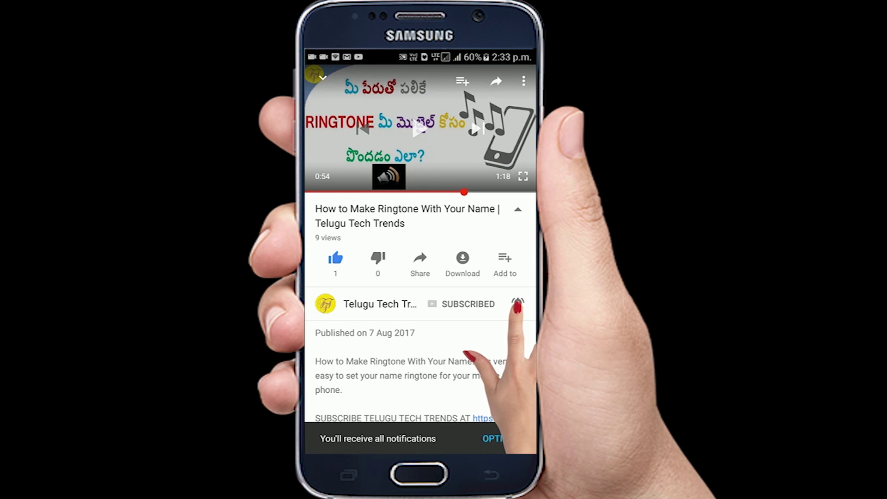